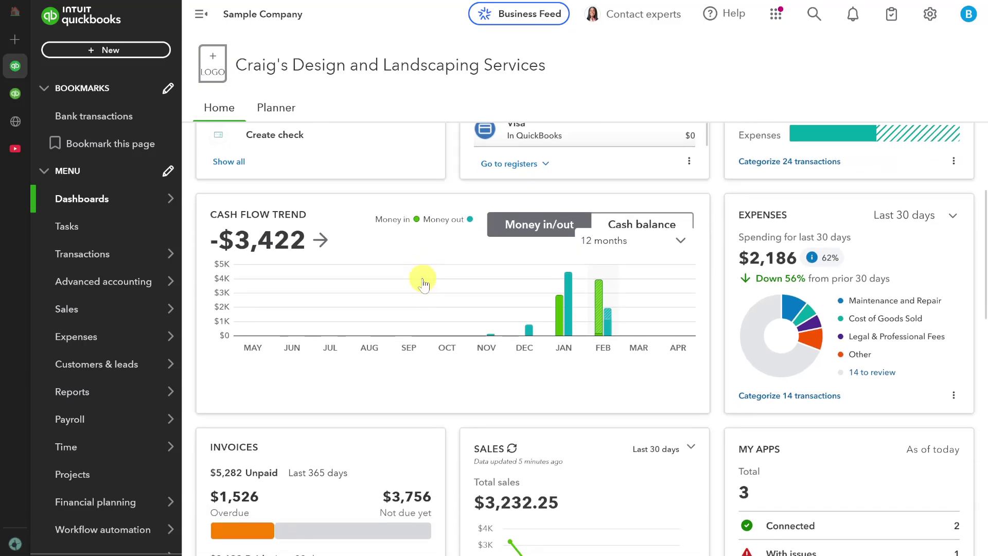
# Step: Open the Chart of accounts and start a new account, ready to name it Venmo
pyautogui.scroll(3, 460, 220)
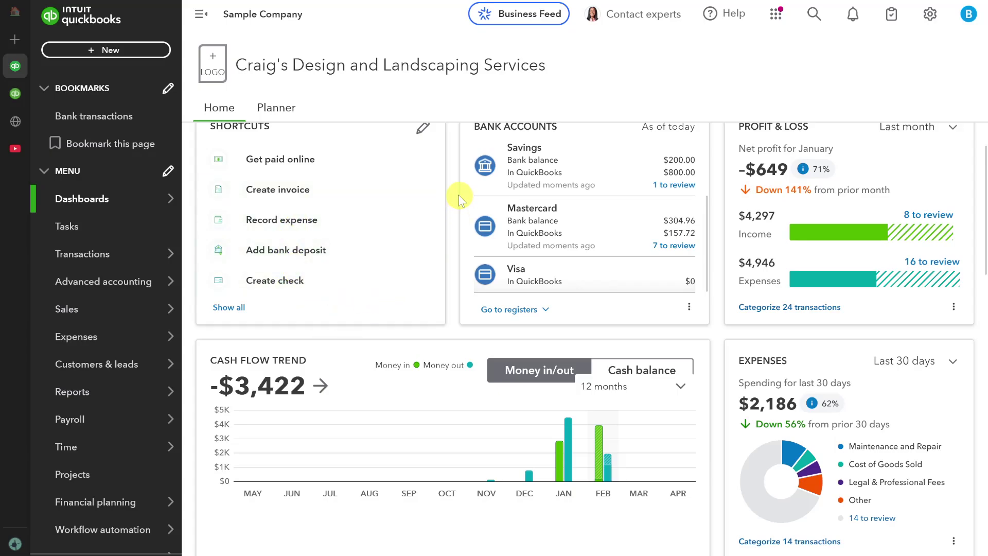
pyautogui.moveTo(106, 290)
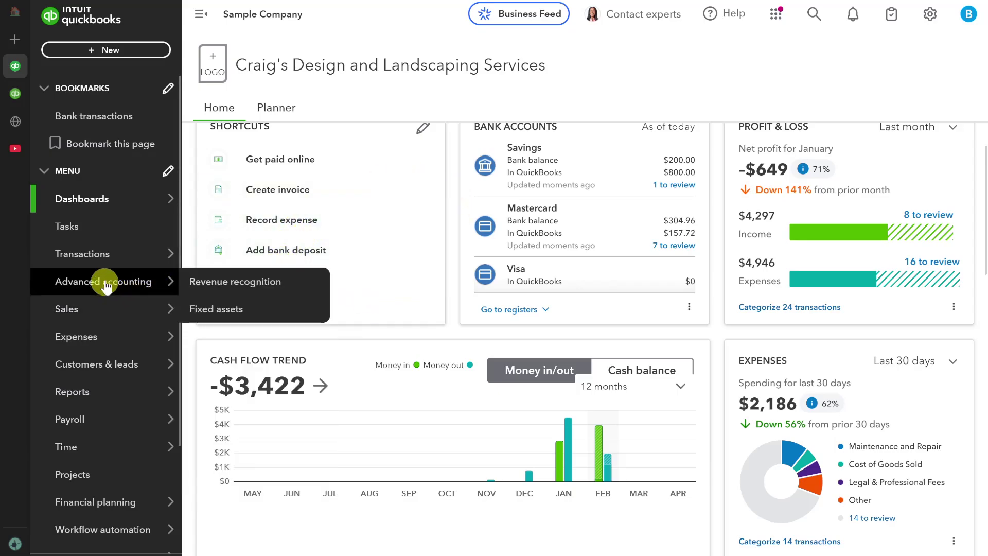
pyautogui.moveTo(108, 254)
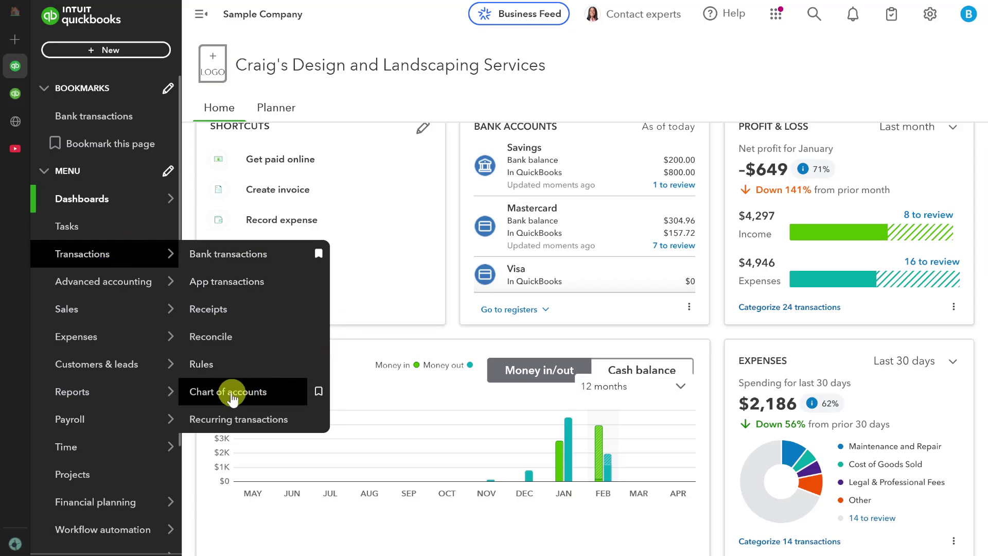
pyautogui.click(237, 396)
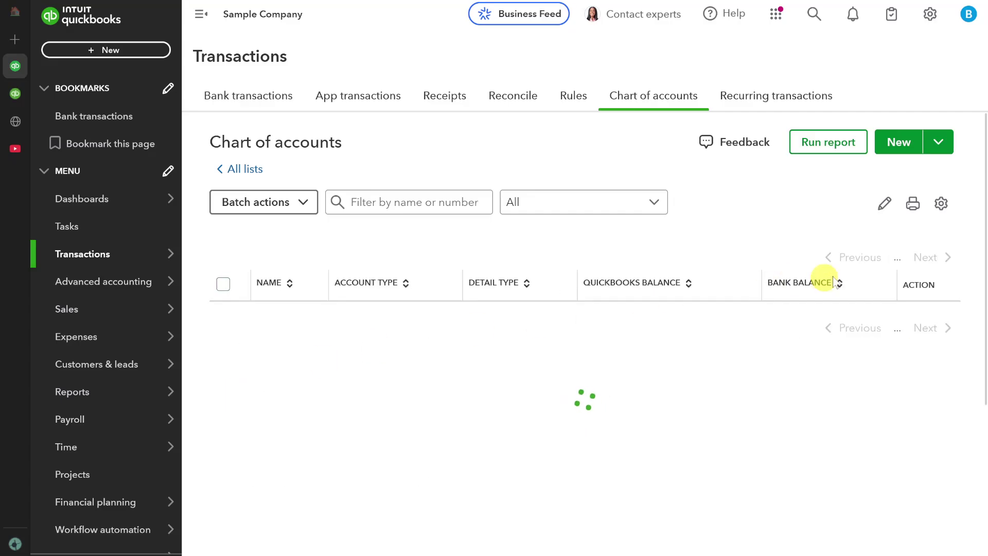
pyautogui.click(899, 144)
pyautogui.click(664, 69)
# Step: Save a Venmo account of type Bank, detail type Checking, with no opening balance
pyautogui.click(652, 73)
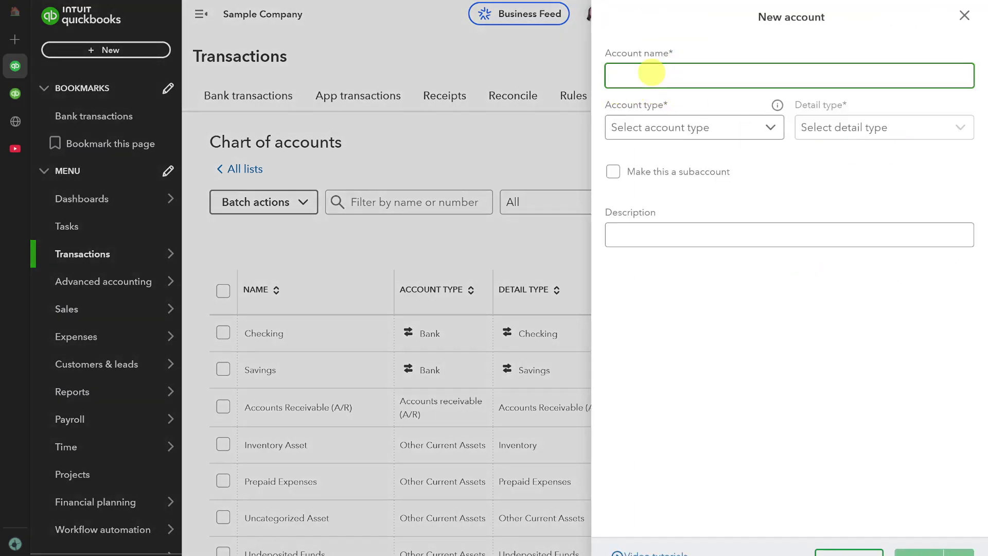
pyautogui.click(645, 125)
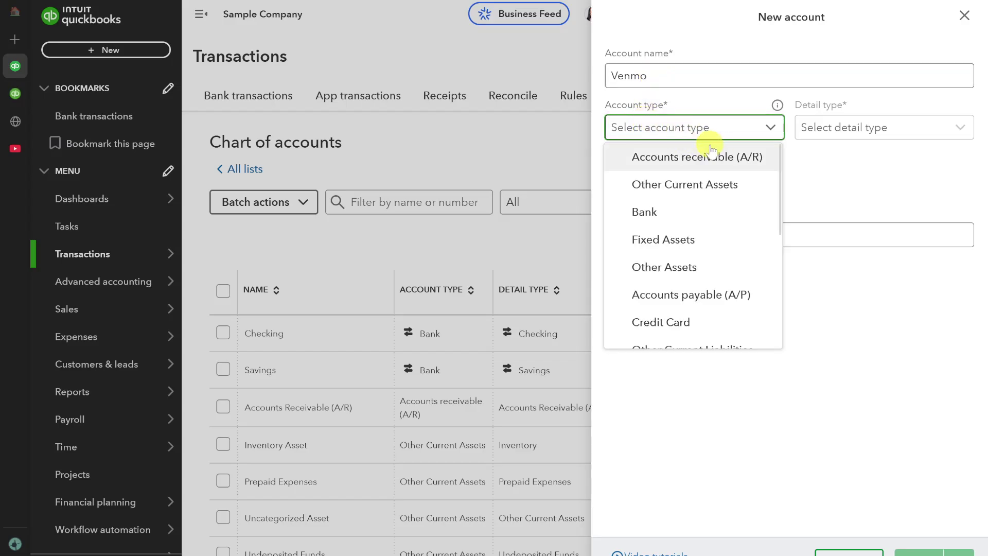
pyautogui.scroll(-4, 713, 278)
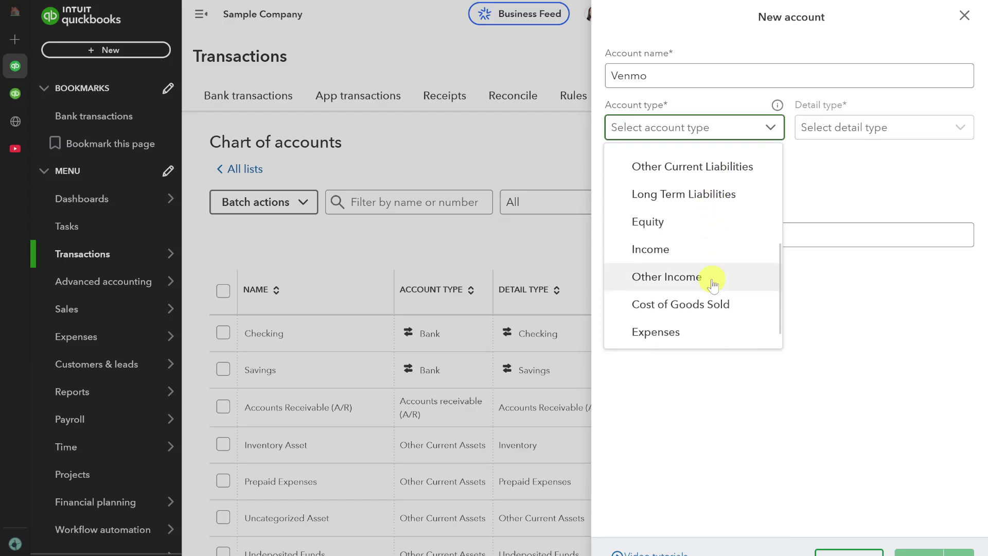
pyautogui.scroll(3, 713, 283)
pyautogui.scroll(2, 712, 280)
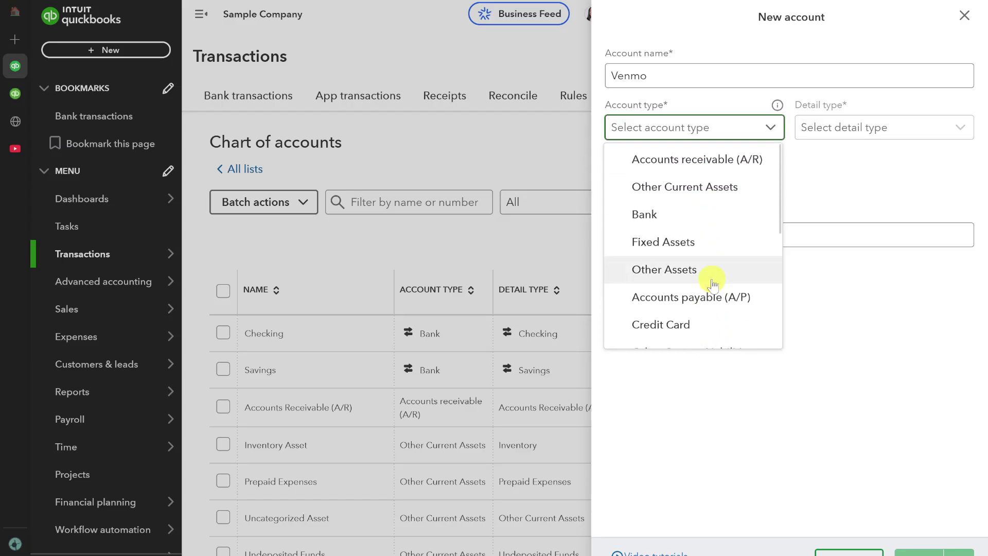
pyautogui.click(655, 215)
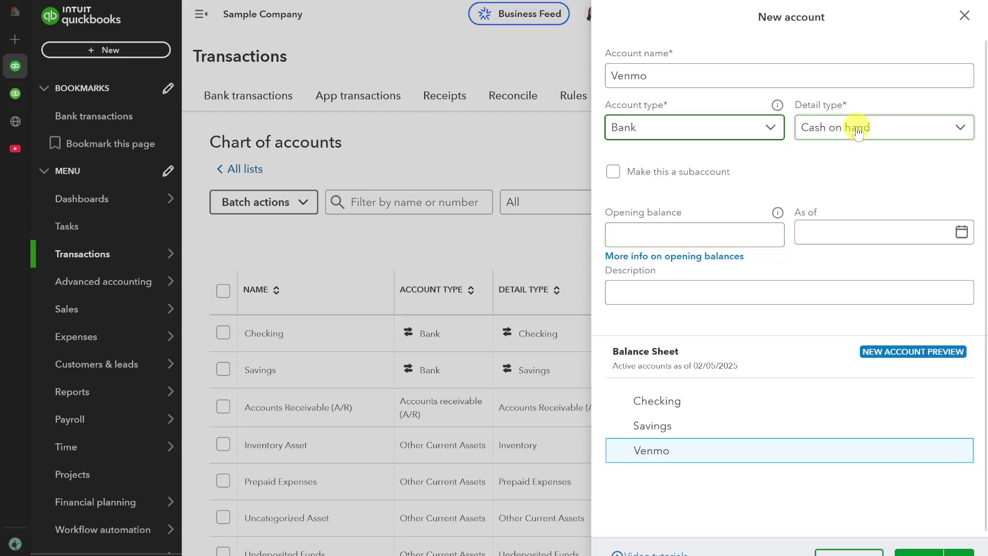
pyautogui.click(827, 127)
pyautogui.click(855, 184)
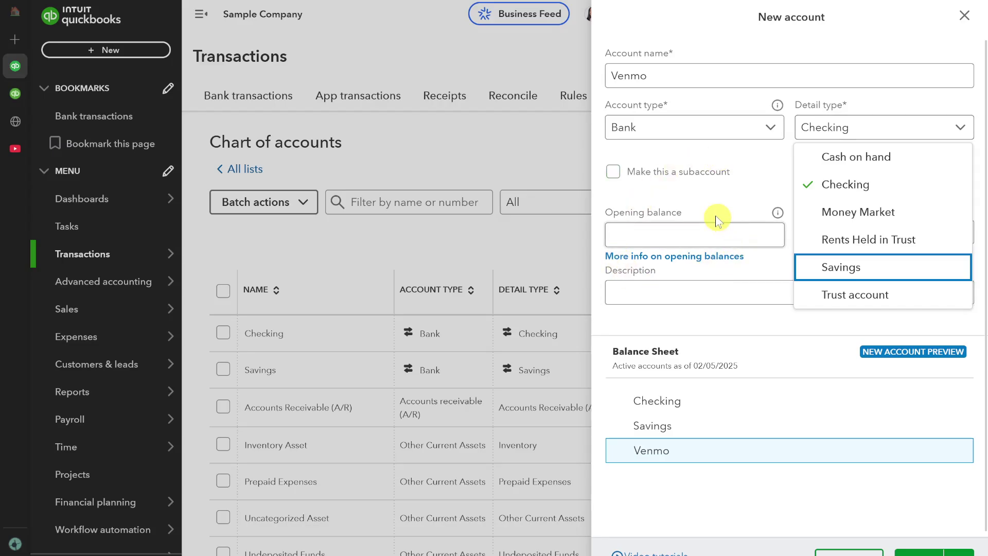
pyautogui.click(683, 201)
pyautogui.click(651, 226)
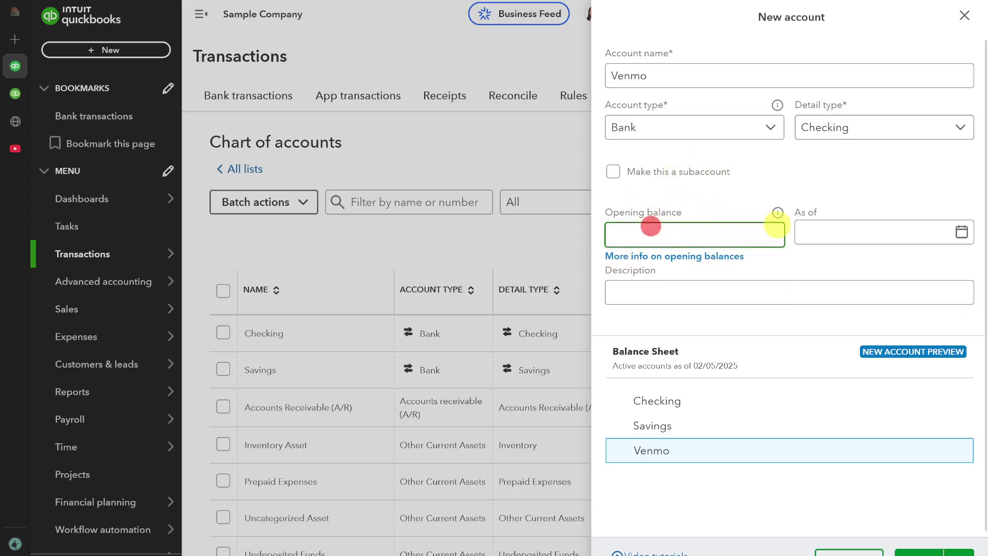
pyautogui.scroll(-1, 656, 293)
pyautogui.scroll(1, 720, 252)
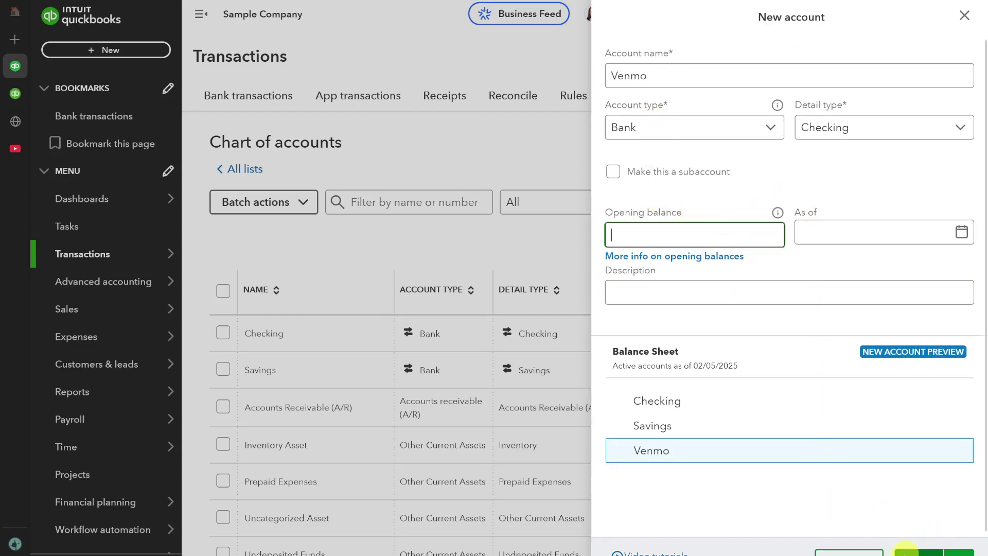
pyautogui.click(910, 553)
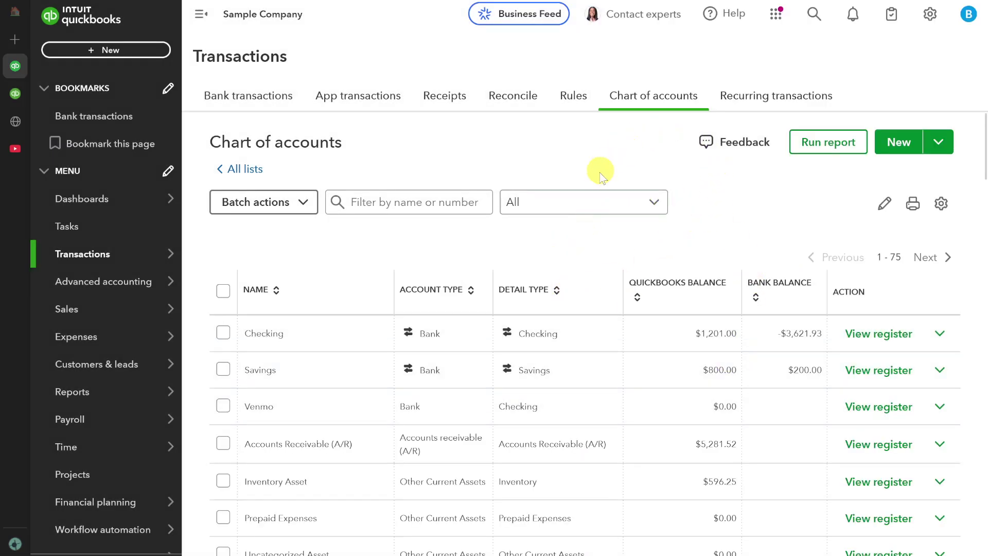
# Step: Go to the Payment Methods list through the gear menu's All lists page
pyautogui.click(936, 17)
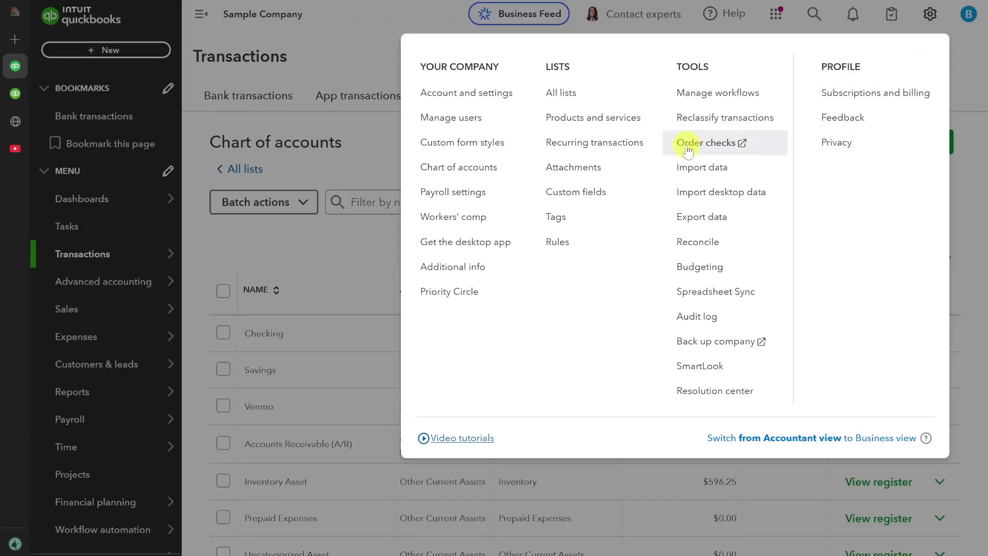
pyautogui.click(572, 94)
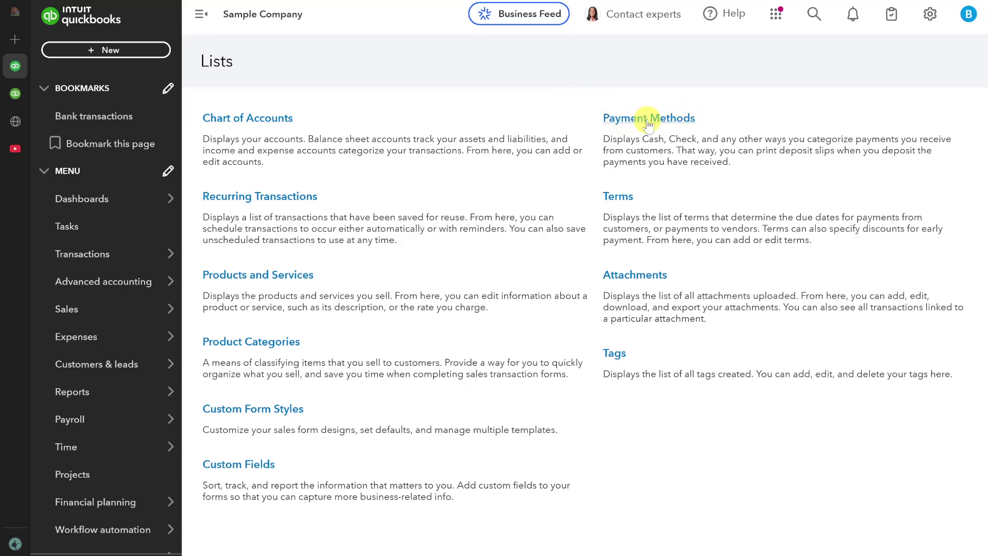
pyautogui.click(651, 118)
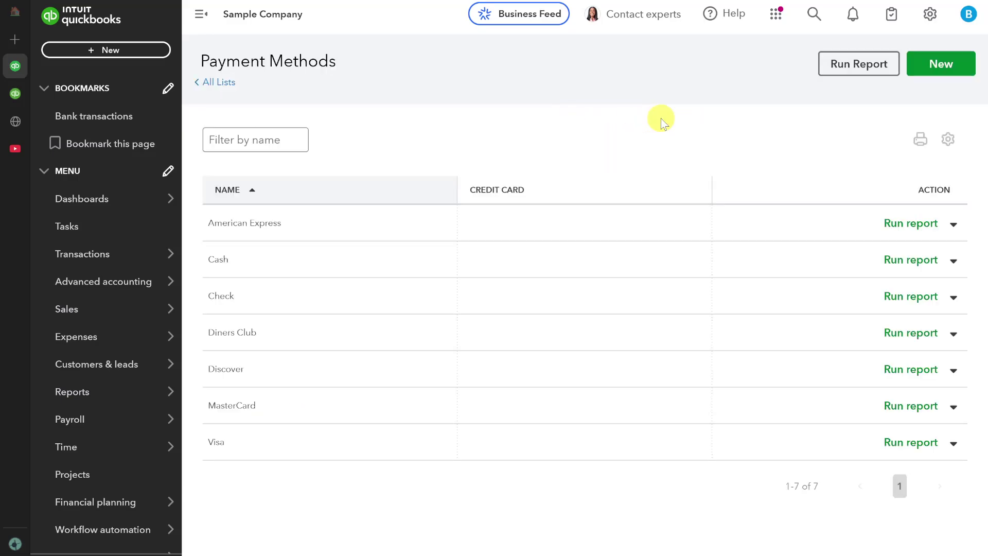
# Step: Save a new payment method named Venmo, left unmarked as a credit card
pyautogui.click(936, 63)
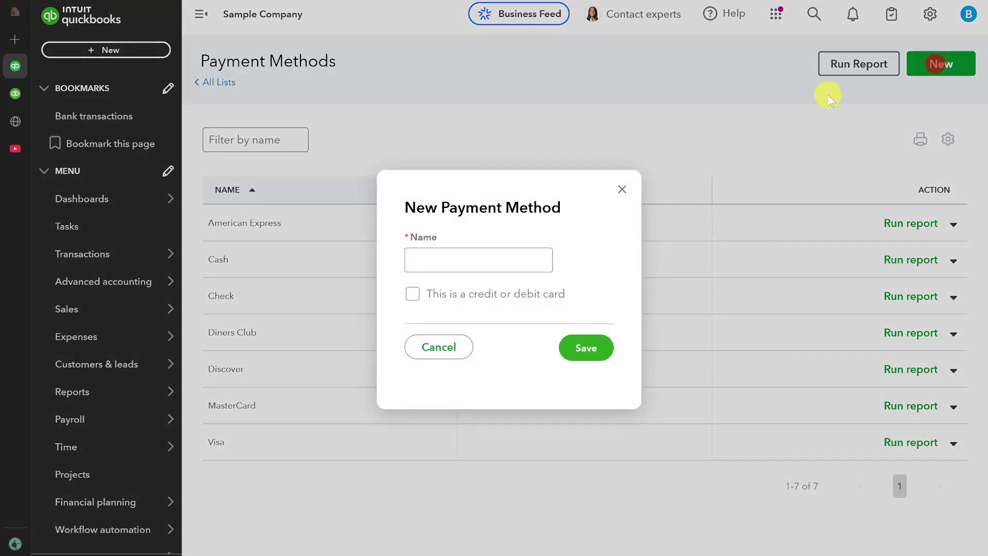
pyautogui.click(466, 262)
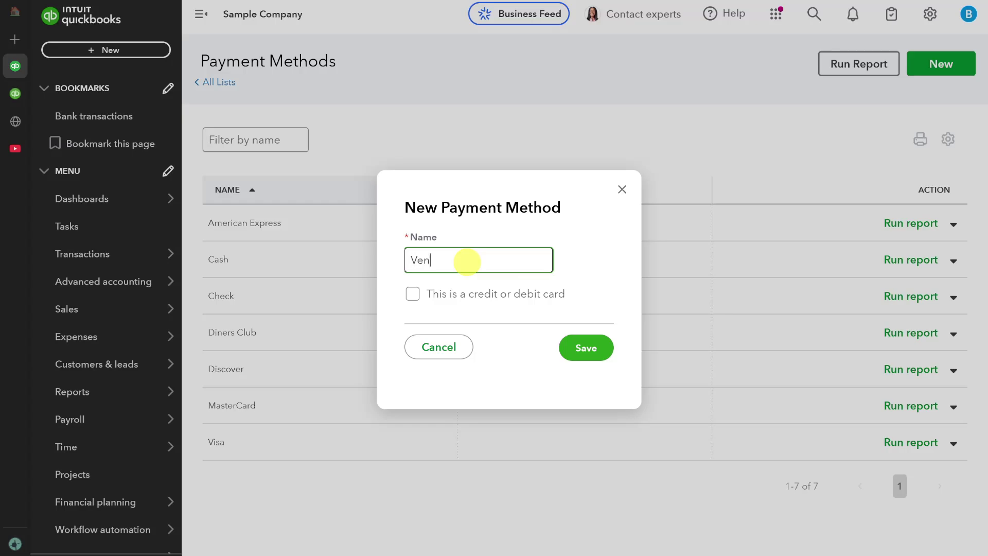
pyautogui.click(589, 350)
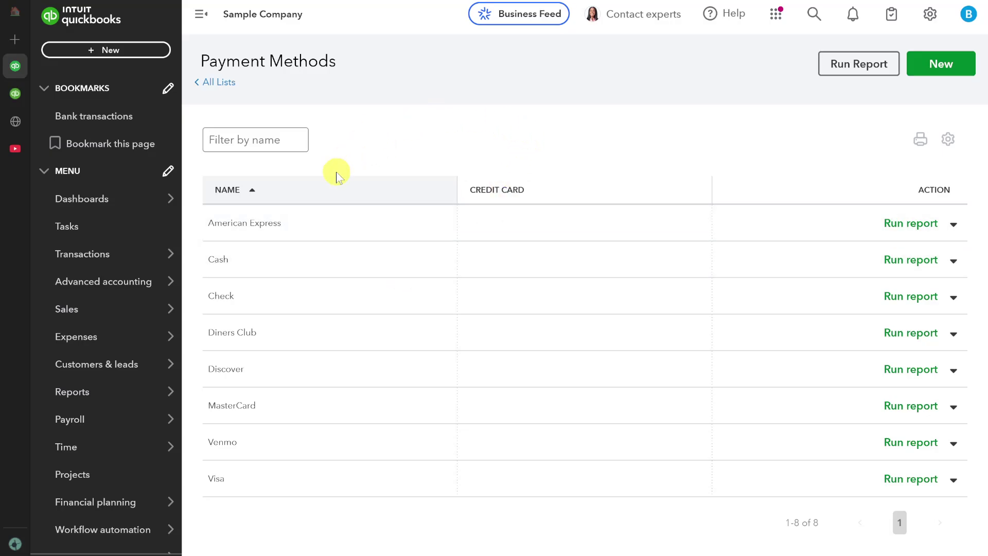
pyautogui.click(94, 52)
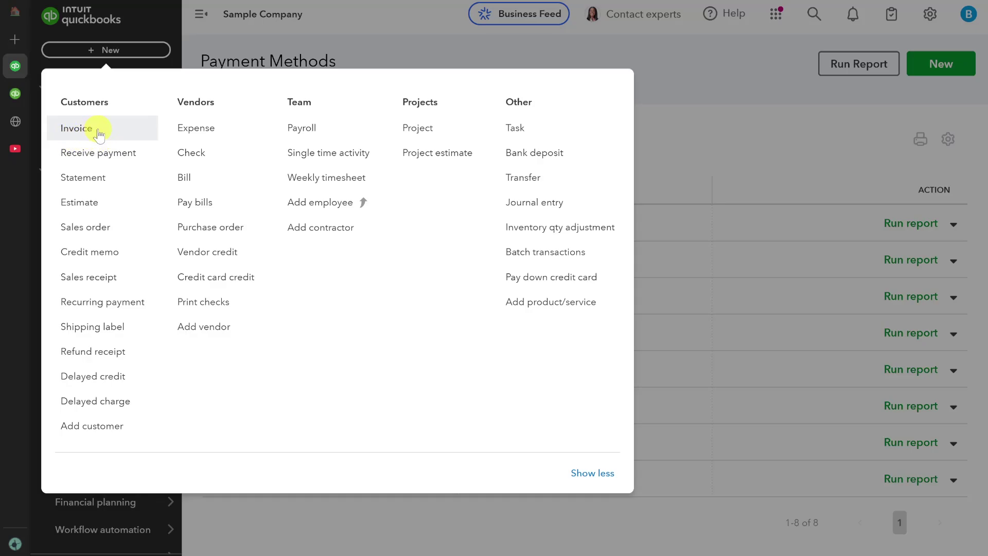
# Step: Create and save invoice #1038 for Bill's Windsurf Shop with a $100 Design:Fountains:Concrete line
pyautogui.click(80, 131)
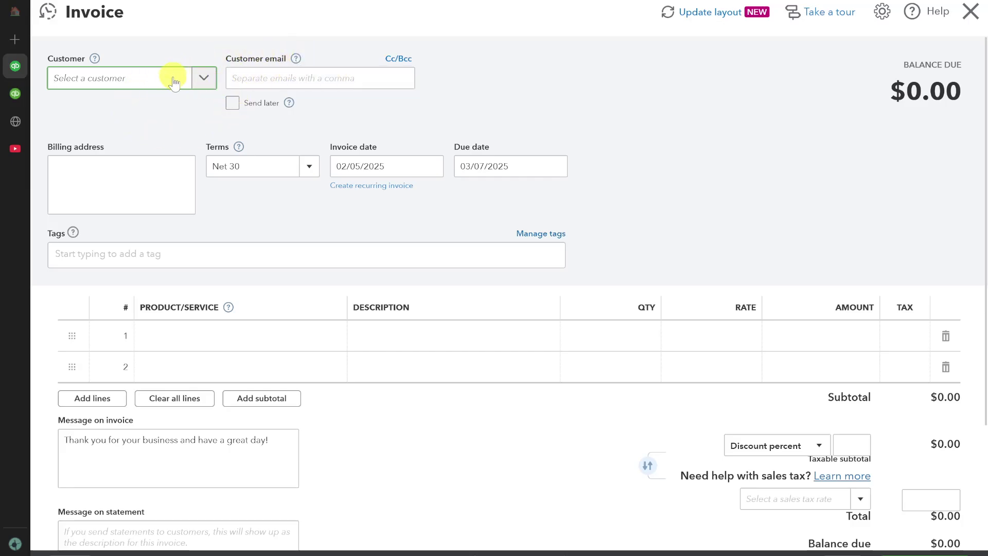
pyautogui.click(201, 74)
pyautogui.scroll(-1, 152, 207)
pyautogui.scroll(-3, 154, 205)
pyautogui.scroll(5, 126, 183)
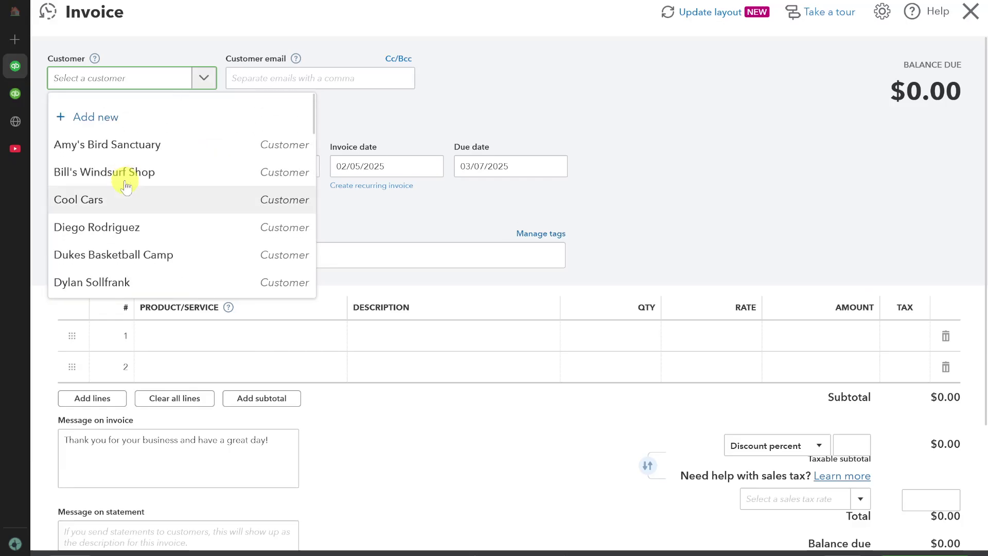
pyautogui.click(80, 176)
pyautogui.click(293, 77)
pyautogui.click(227, 254)
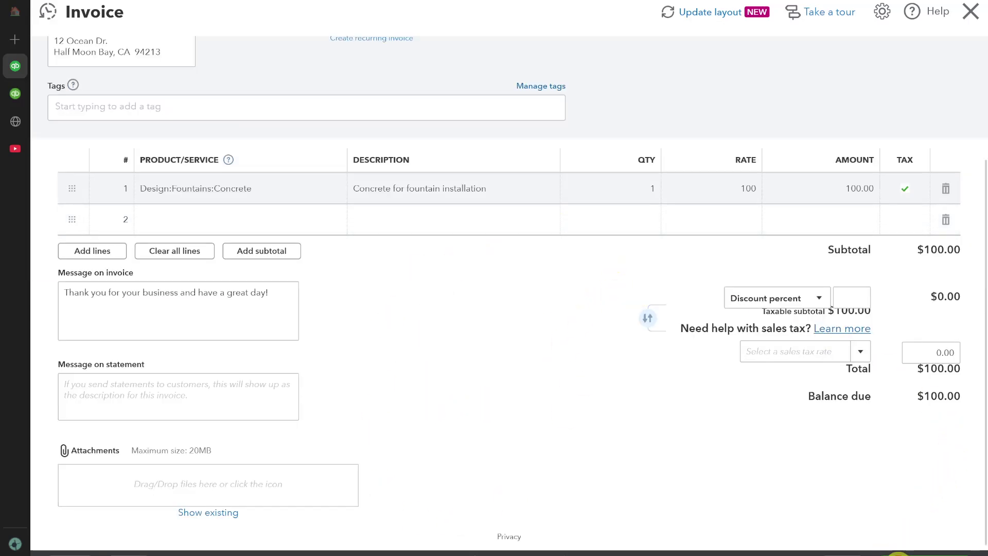
pyautogui.click(898, 554)
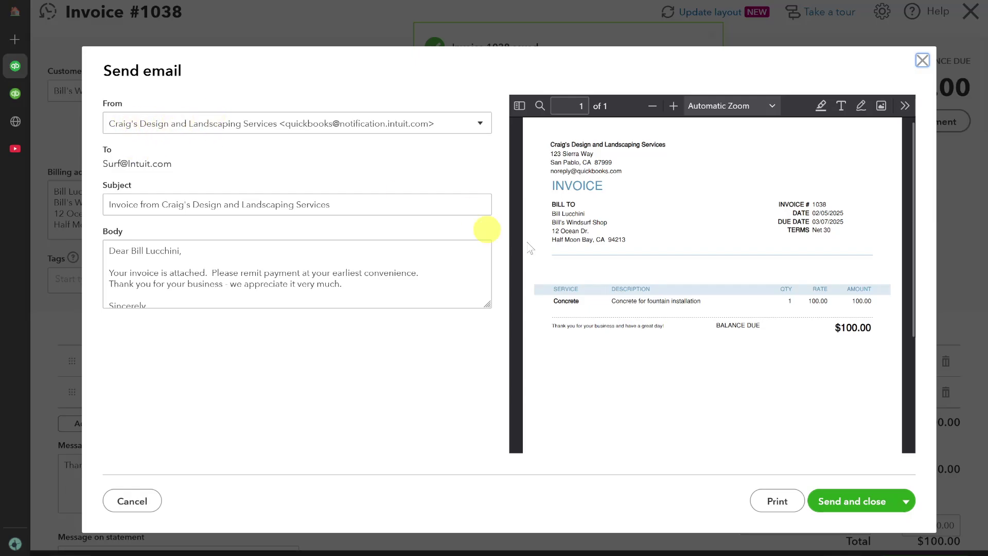
# Step: Send invoice #1038 by email and close it
pyautogui.click(848, 501)
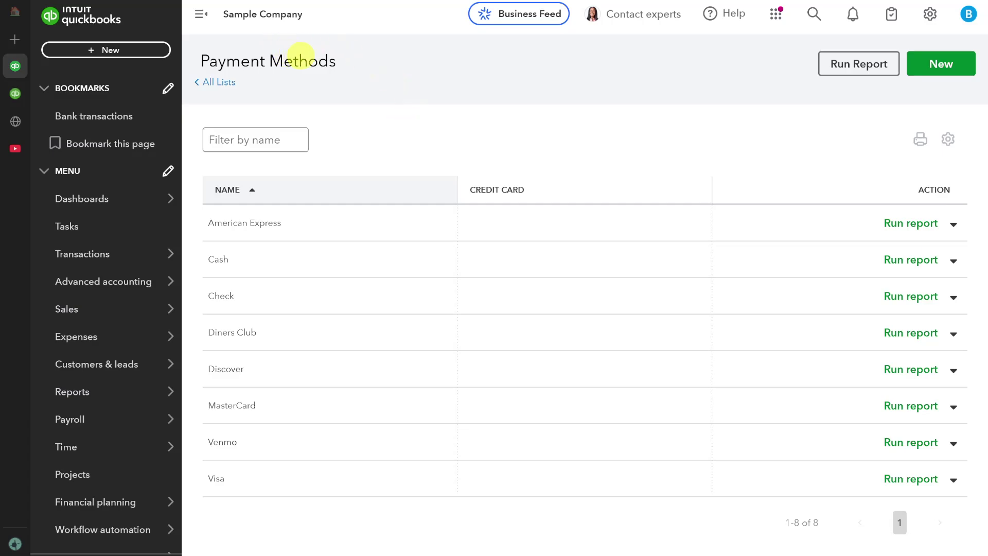
# Step: Bring up the + New create menu from the Payment Methods page
pyautogui.tripleClick(301, 55)
pyautogui.click(453, 76)
pyautogui.click(110, 50)
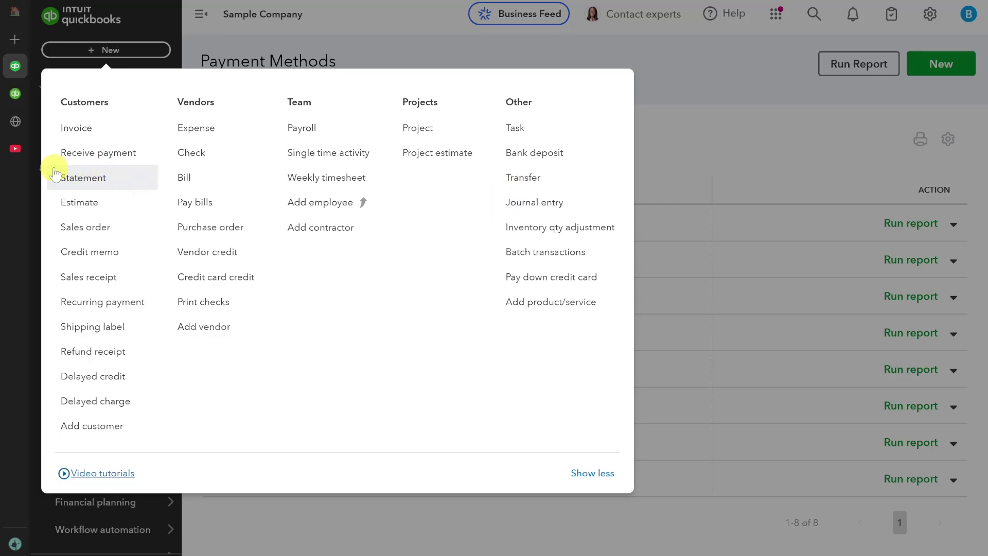
# Step: Start a Receive payment form for customer Bill's Windsurf Shop
pyautogui.click(109, 154)
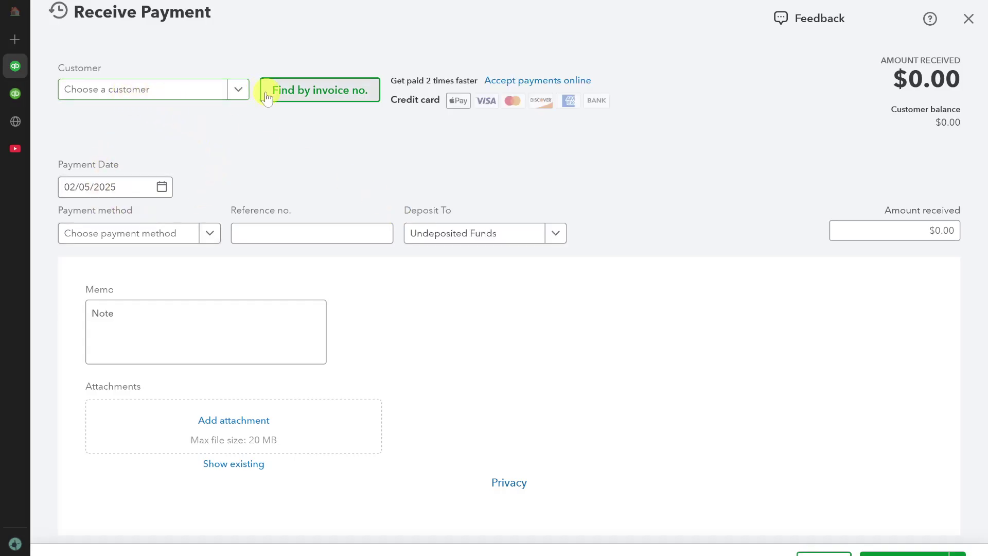
pyautogui.click(176, 88)
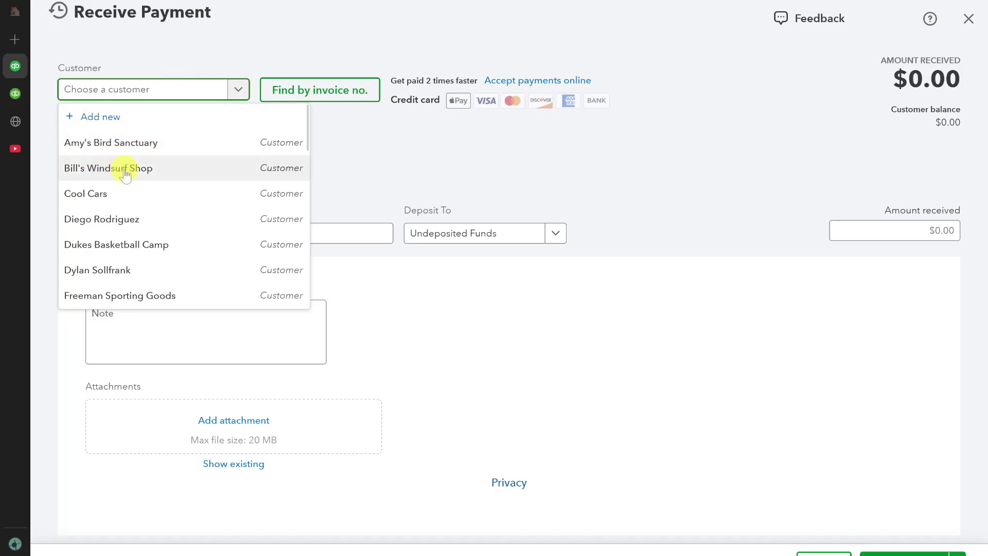
pyautogui.scroll(-2, 125, 175)
pyautogui.scroll(1, 111, 152)
pyautogui.click(103, 143)
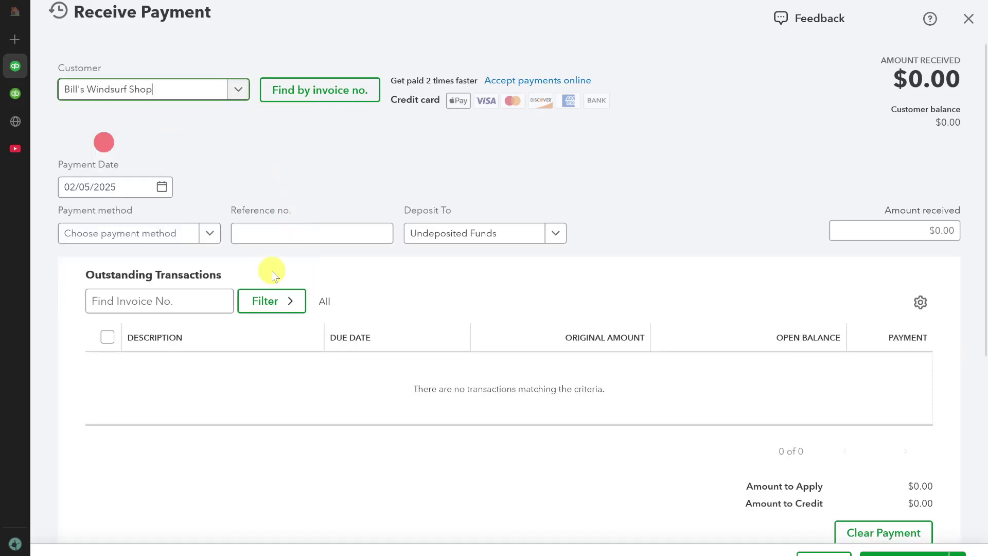
# Step: Set the payment method to Venmo, apply $100.00 to invoice #1038, and save
pyautogui.click(130, 213)
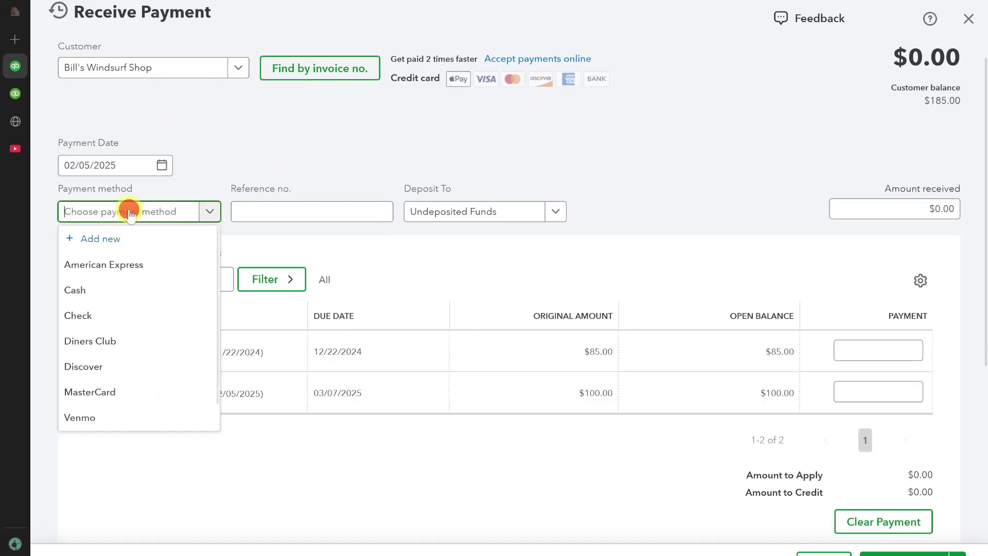
pyautogui.scroll(-1, 103, 381)
pyautogui.click(80, 393)
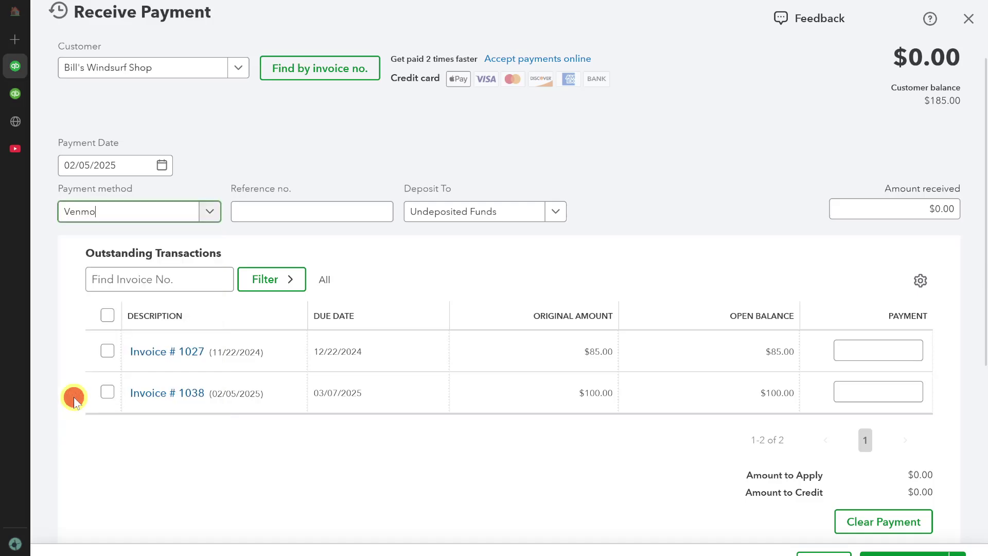
pyautogui.scroll(-2, 155, 353)
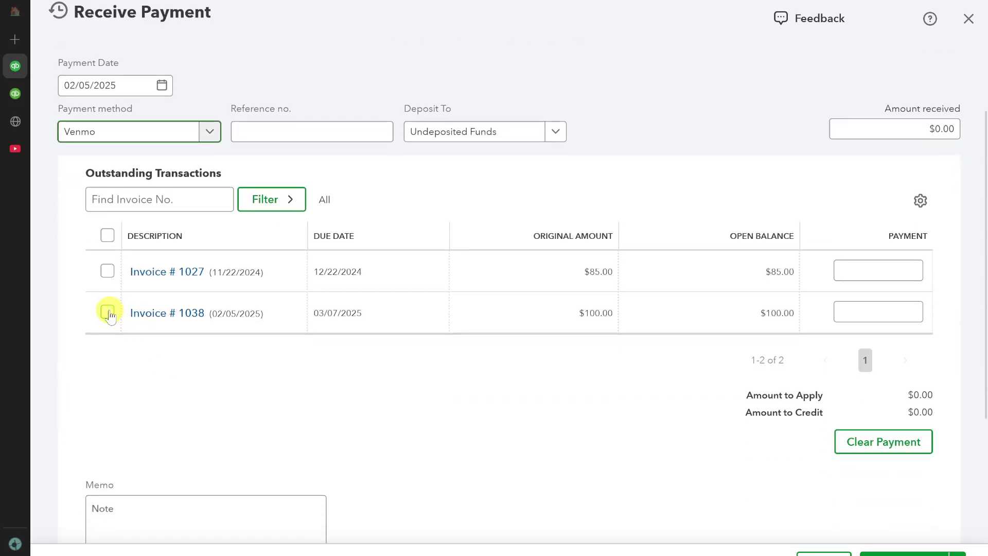
pyautogui.click(108, 312)
pyautogui.scroll(-2, 309, 371)
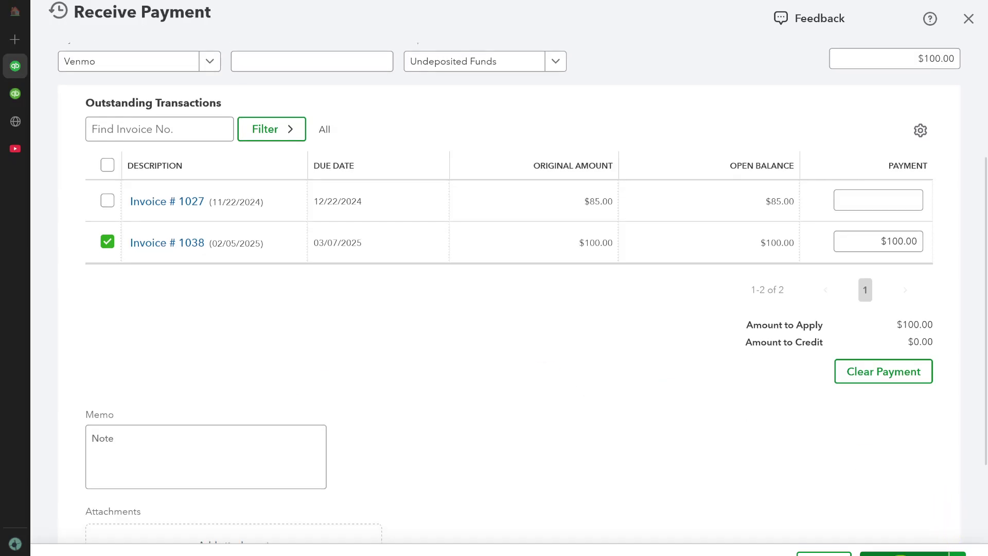
pyautogui.click(929, 553)
pyautogui.click(437, 320)
pyautogui.scroll(4, 441, 274)
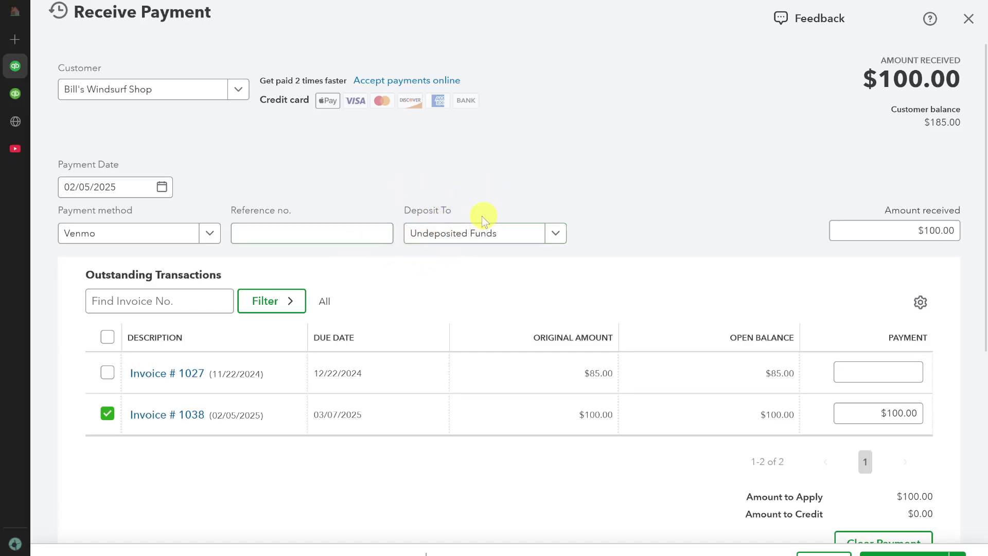
# Step: Deposit the $100.00 payment to the Venmo account, then save, close and confirm
pyautogui.click(504, 229)
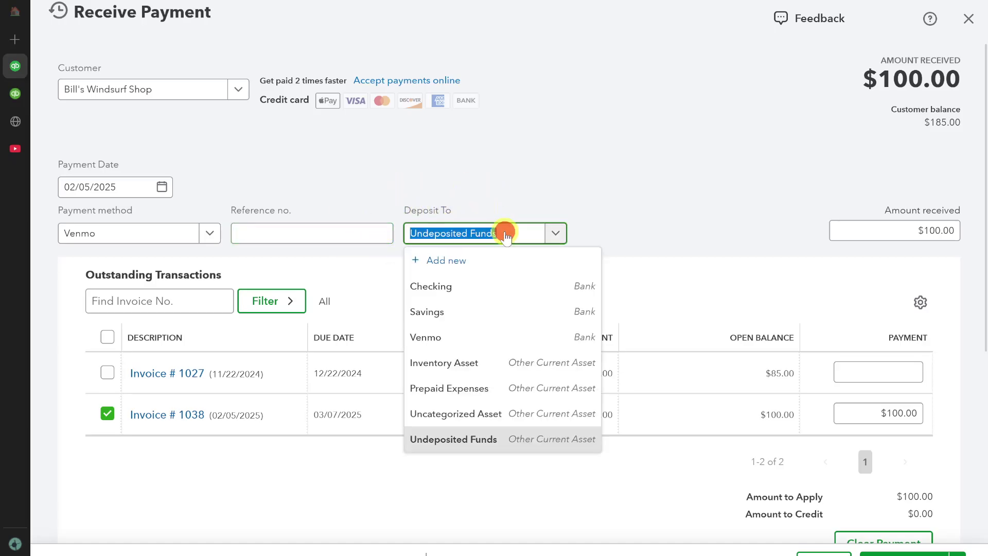
pyautogui.click(444, 340)
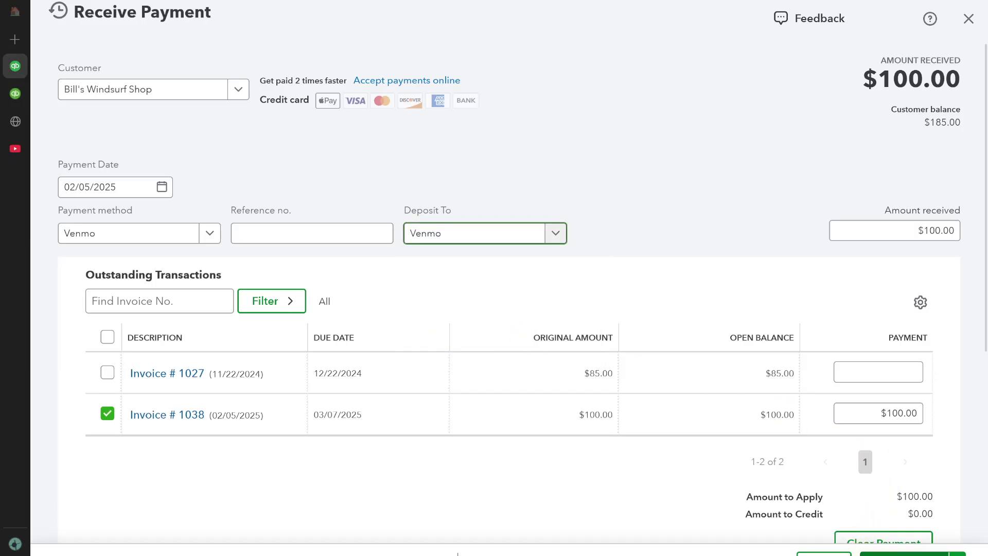
pyautogui.click(906, 553)
pyautogui.click(553, 337)
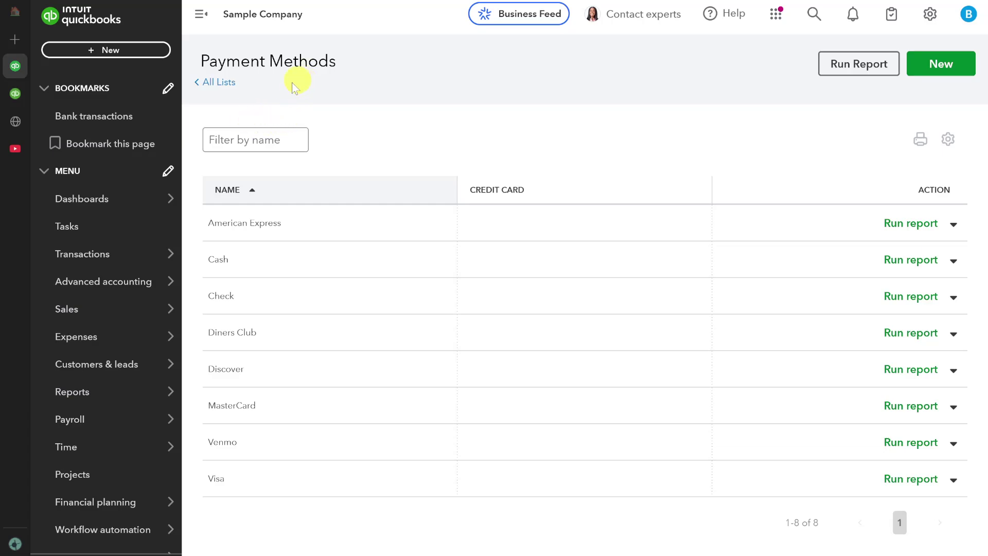
pyautogui.moveTo(88, 341)
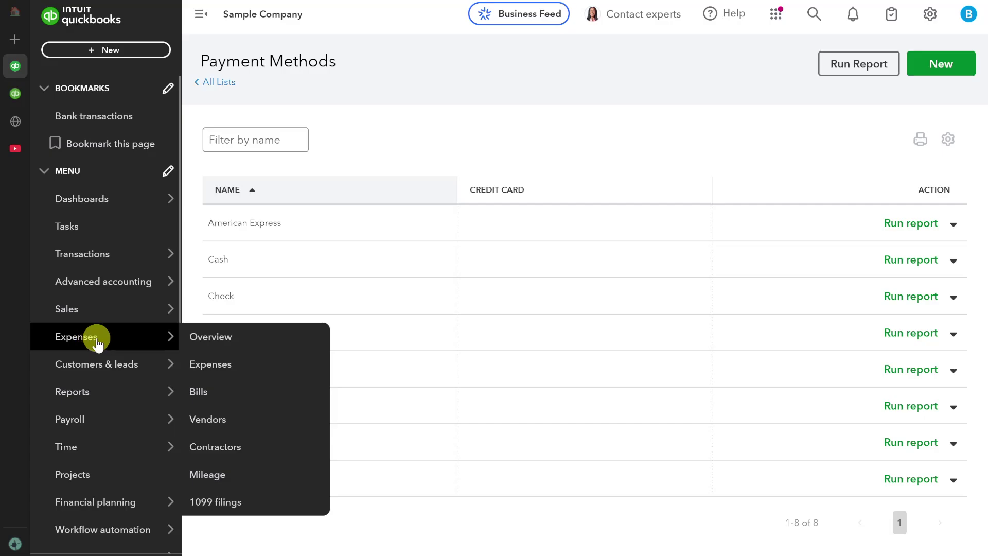
pyautogui.click(97, 51)
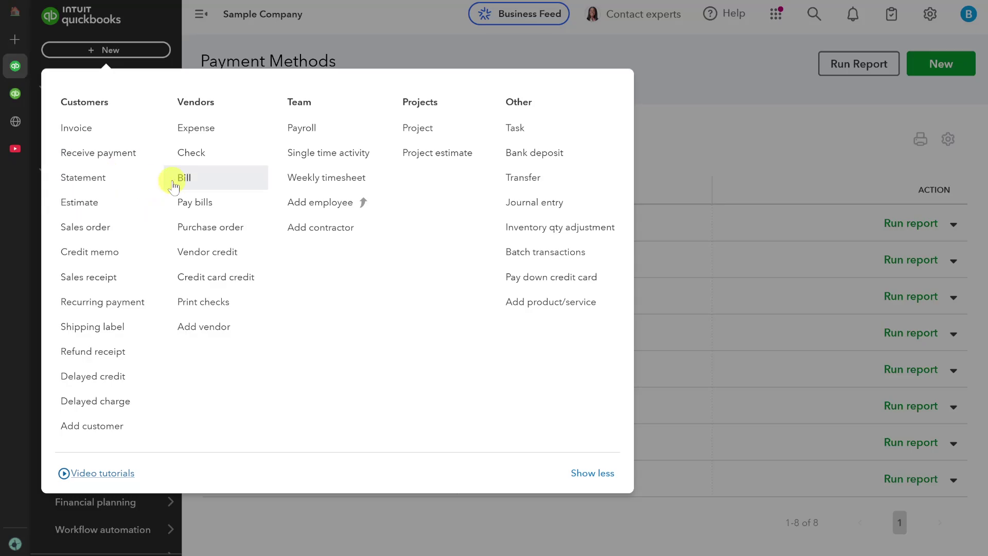
pyautogui.click(207, 130)
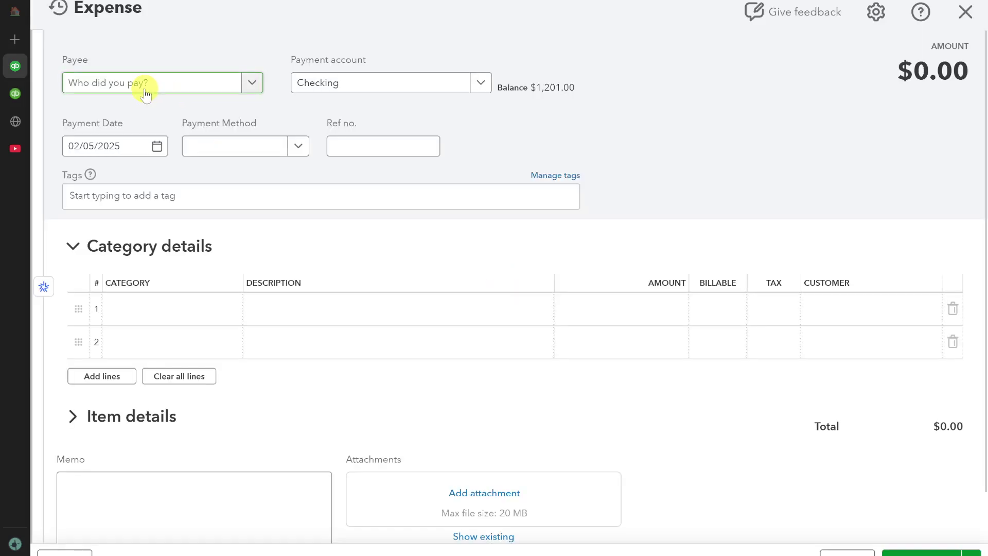
pyautogui.click(144, 85)
pyautogui.click(111, 164)
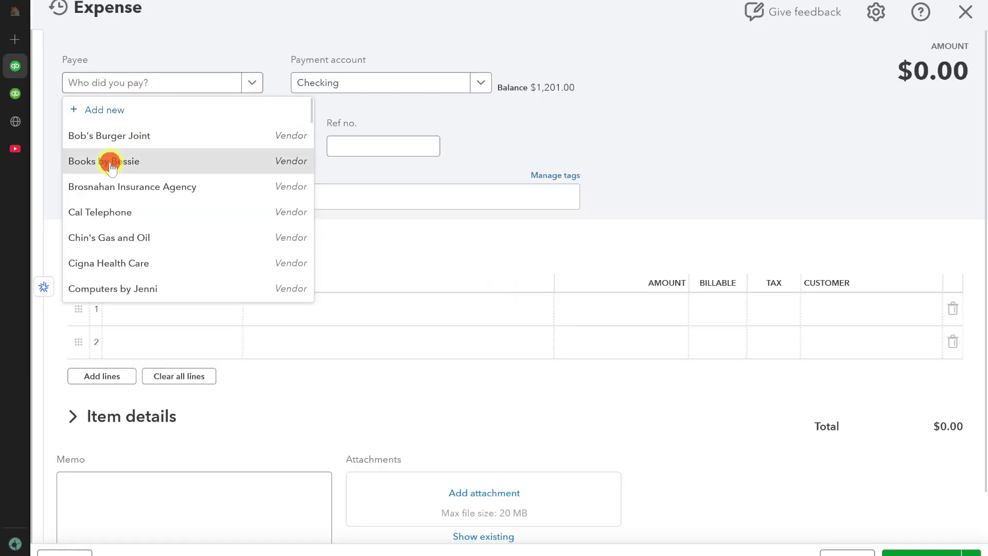
pyautogui.click(346, 84)
pyautogui.click(315, 188)
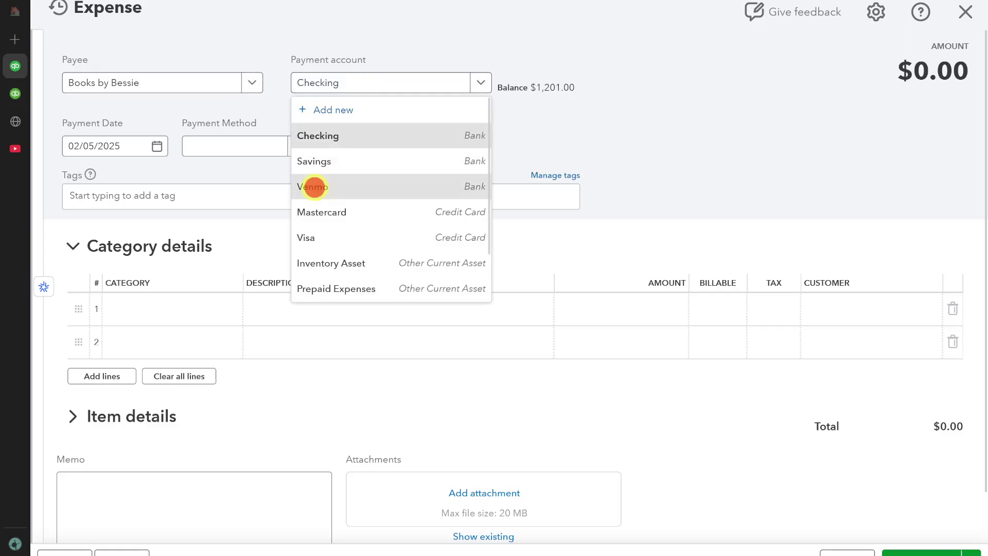
pyautogui.click(206, 150)
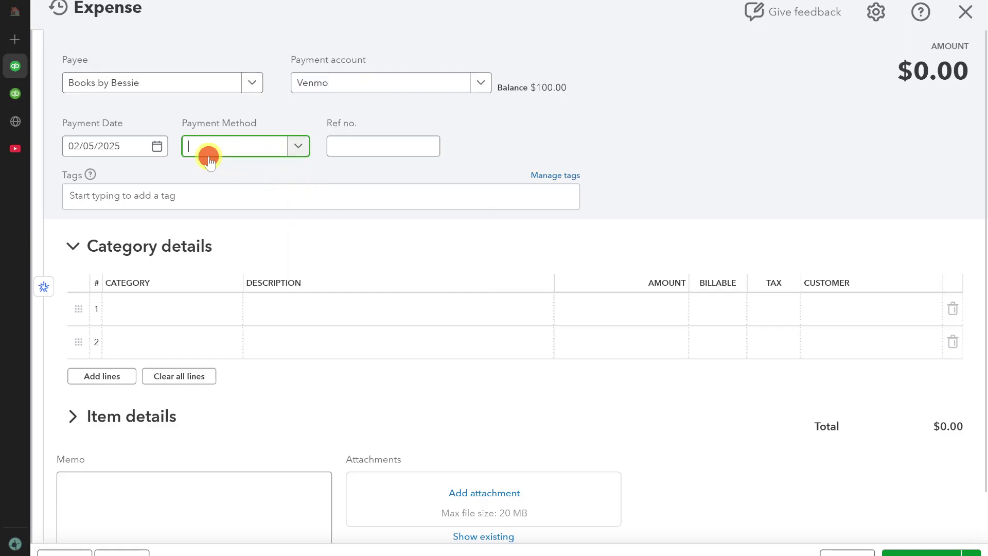
pyautogui.click(204, 352)
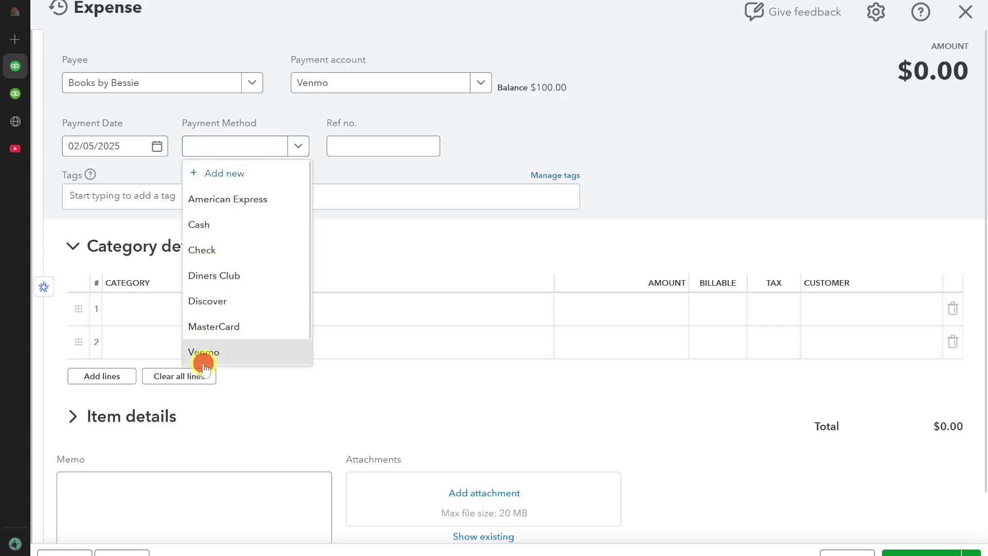
pyautogui.click(384, 94)
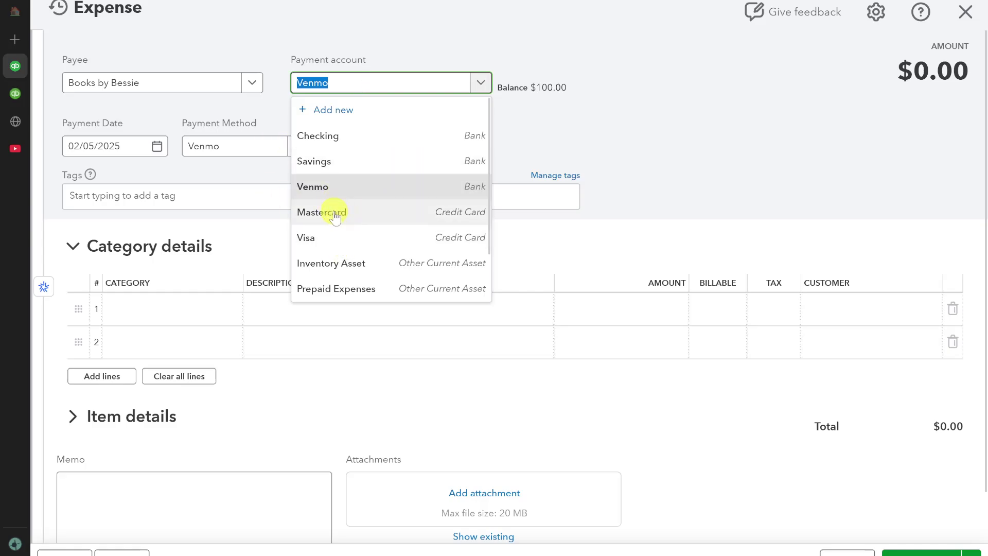
pyautogui.click(353, 135)
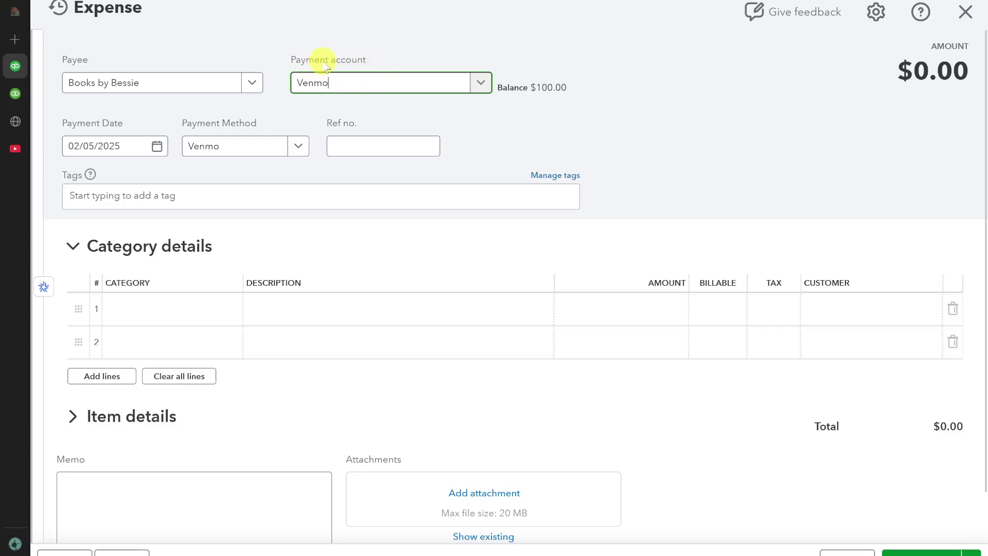
pyautogui.scroll(-1, 292, 317)
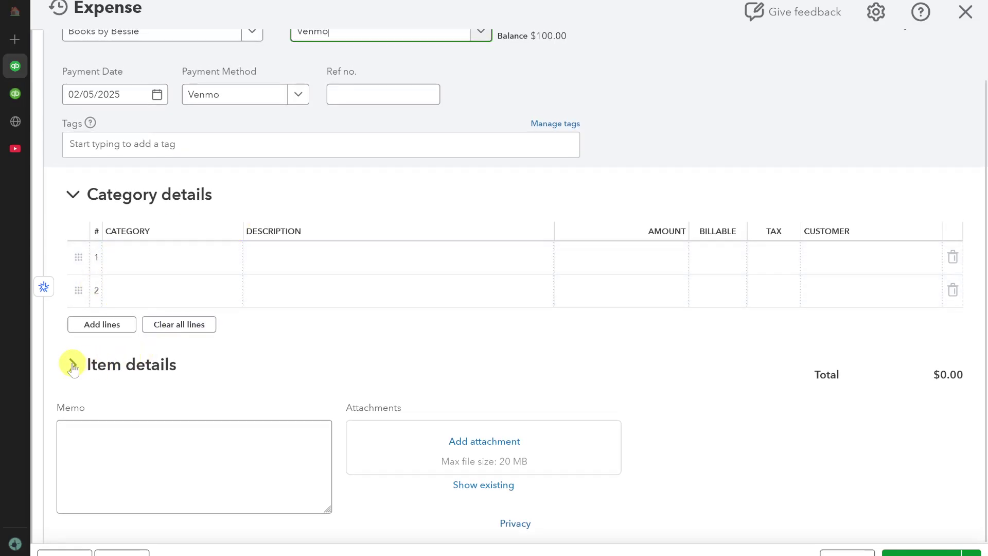
pyautogui.click(73, 366)
pyautogui.scroll(-3, 280, 407)
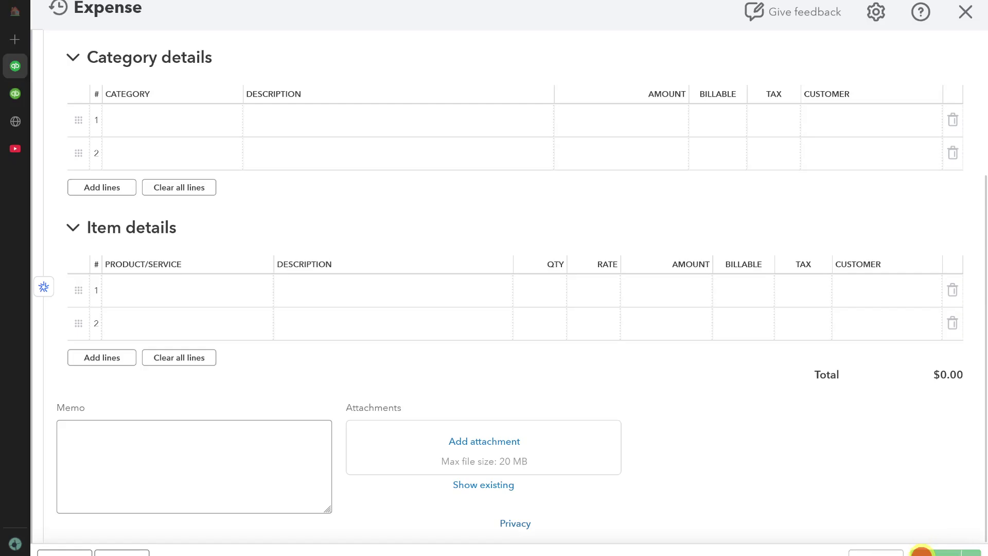
pyautogui.click(921, 552)
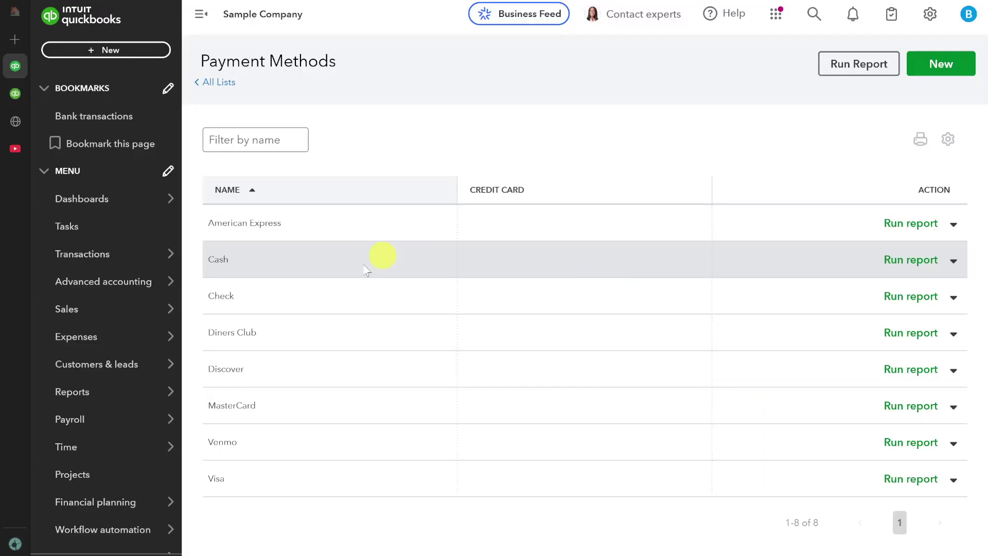